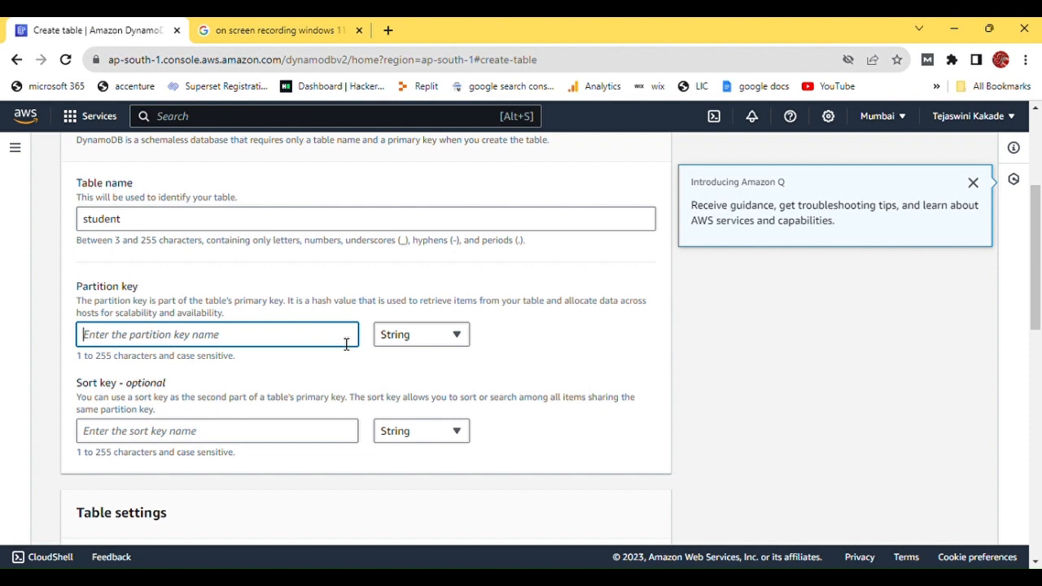
# Step: Set the student table's partition key to id with type Number and create the table with default settings
pyautogui.write('id')
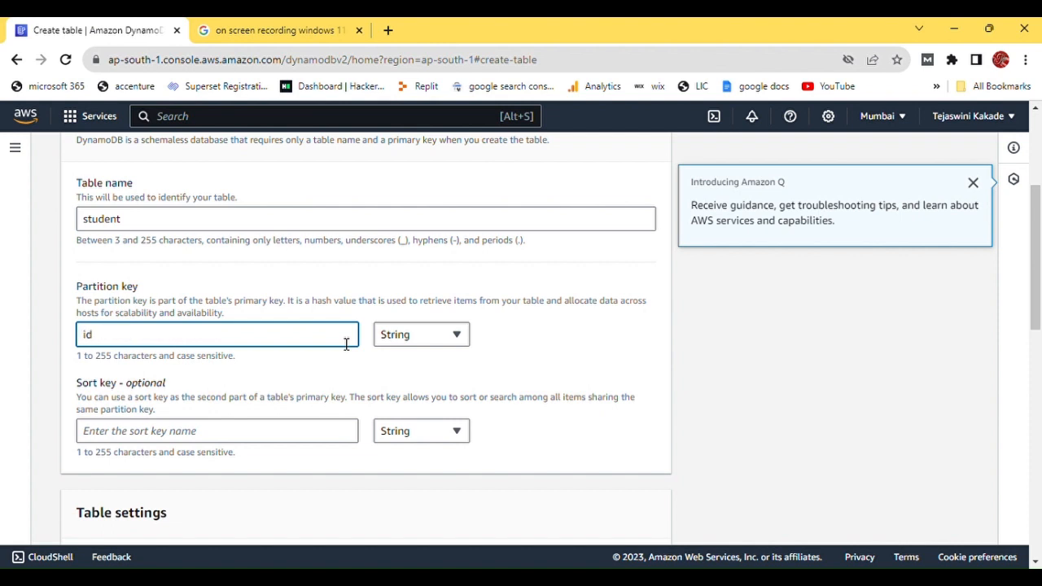
pyautogui.click(456, 338)
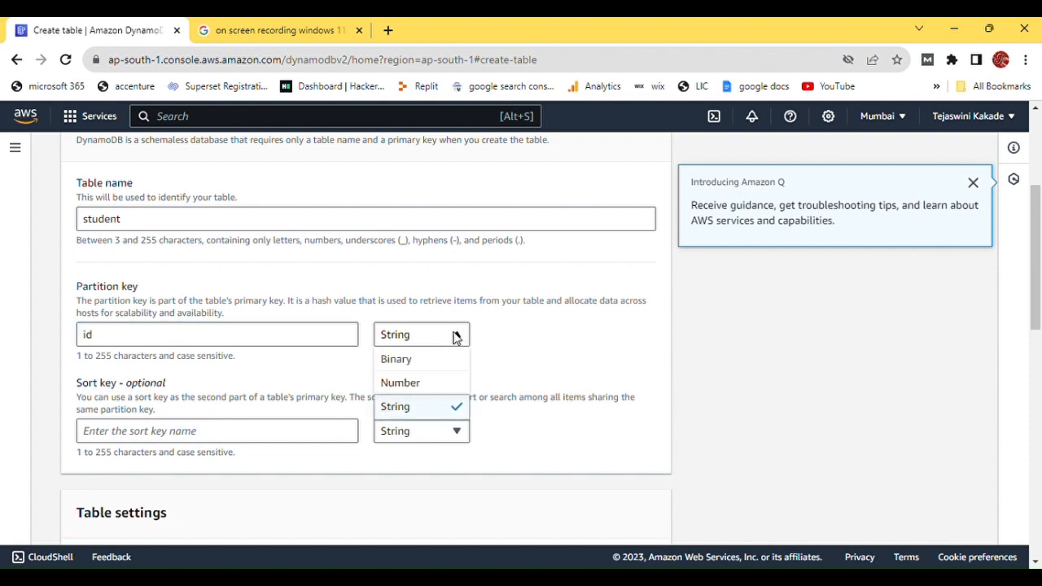
pyautogui.click(427, 384)
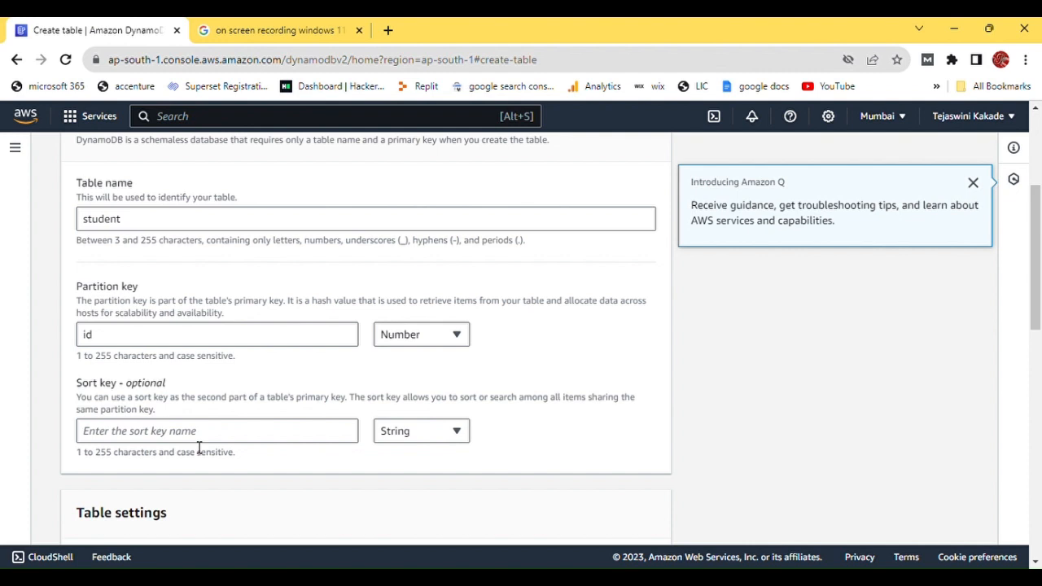
pyautogui.scroll(-5, 198, 447)
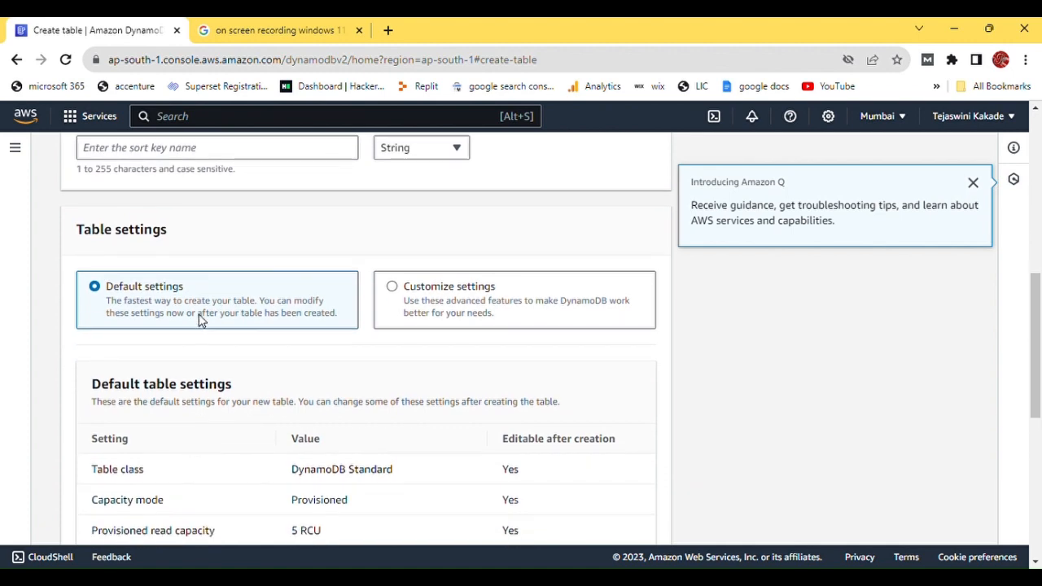
pyautogui.scroll(-7, 201, 319)
pyautogui.scroll(-2, 200, 319)
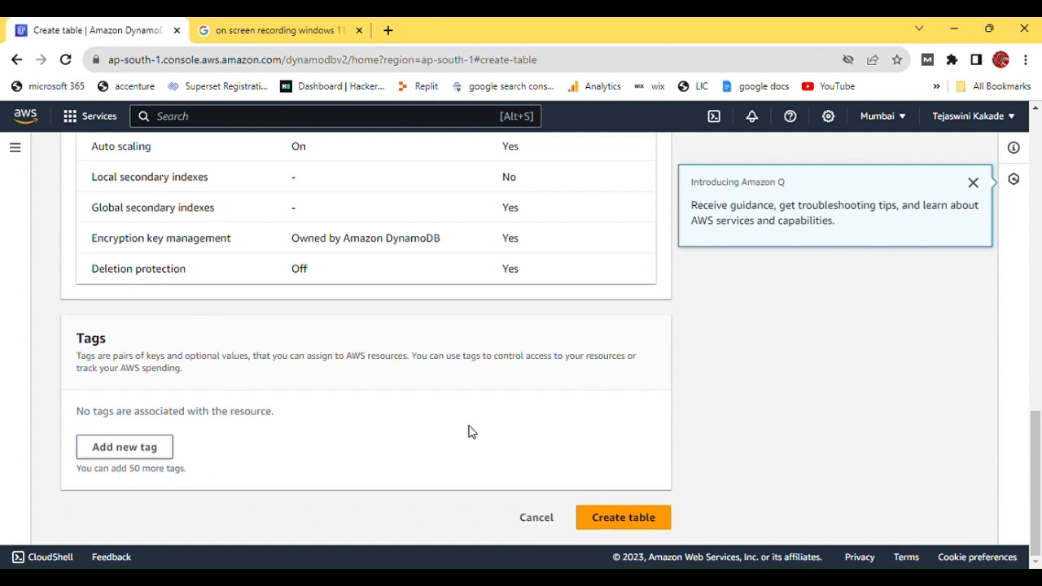
pyautogui.click(618, 518)
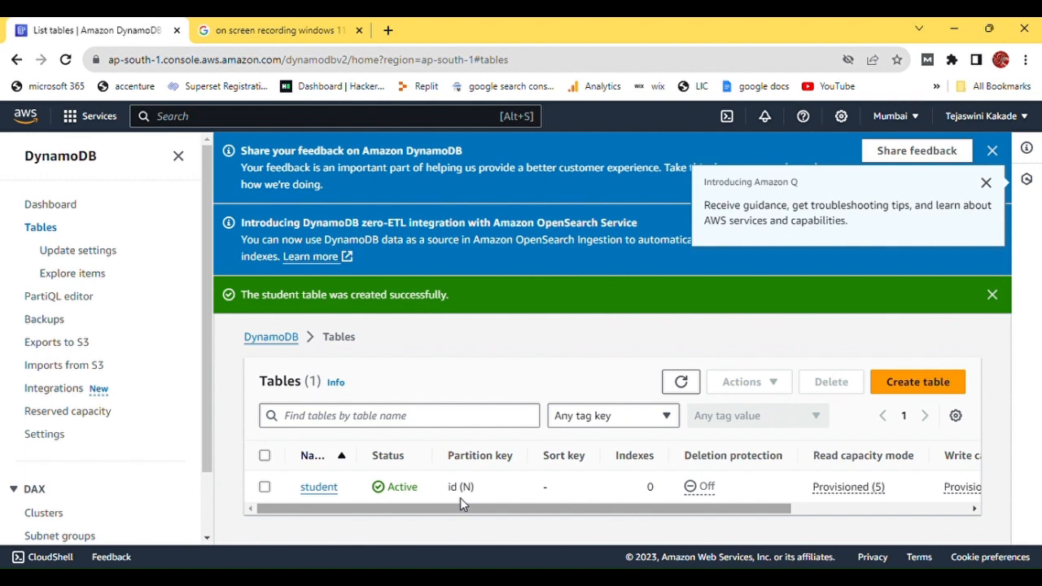
# Step: Open the student table's items in the item explorer and start creating a new item
pyautogui.click(319, 488)
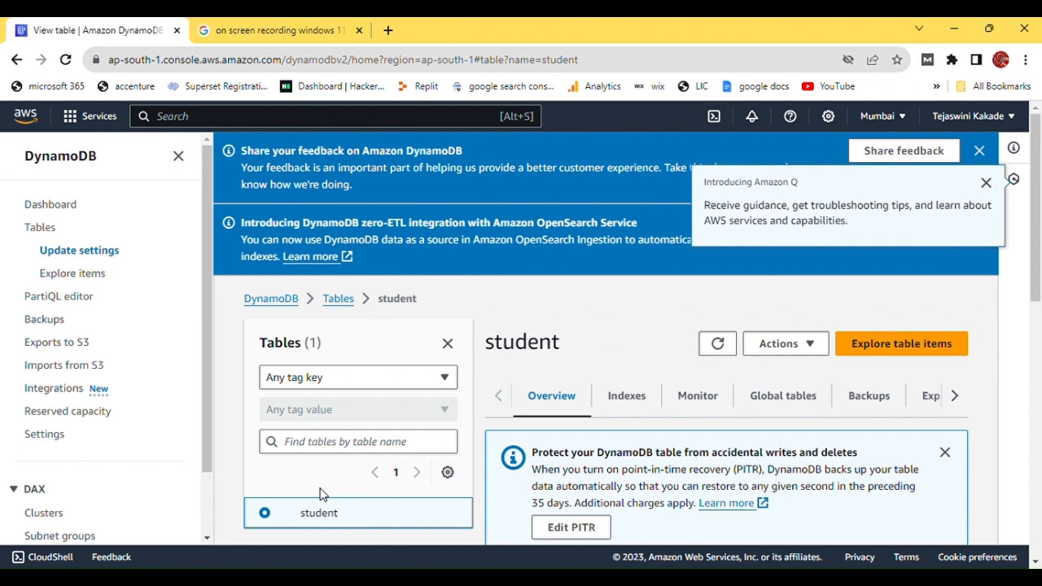
pyautogui.click(909, 349)
pyautogui.scroll(-4, 796, 400)
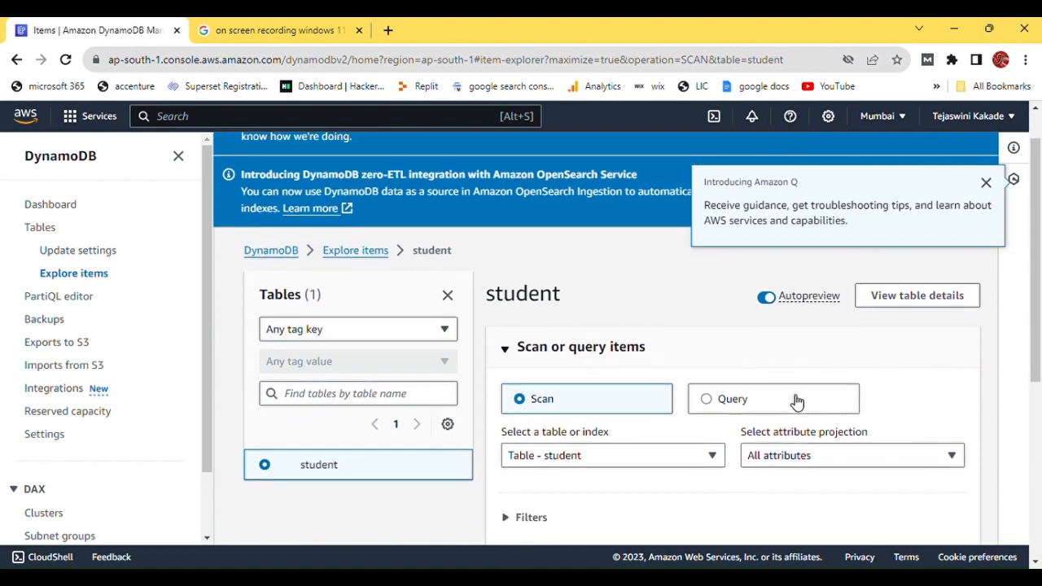
pyautogui.scroll(-2, 794, 400)
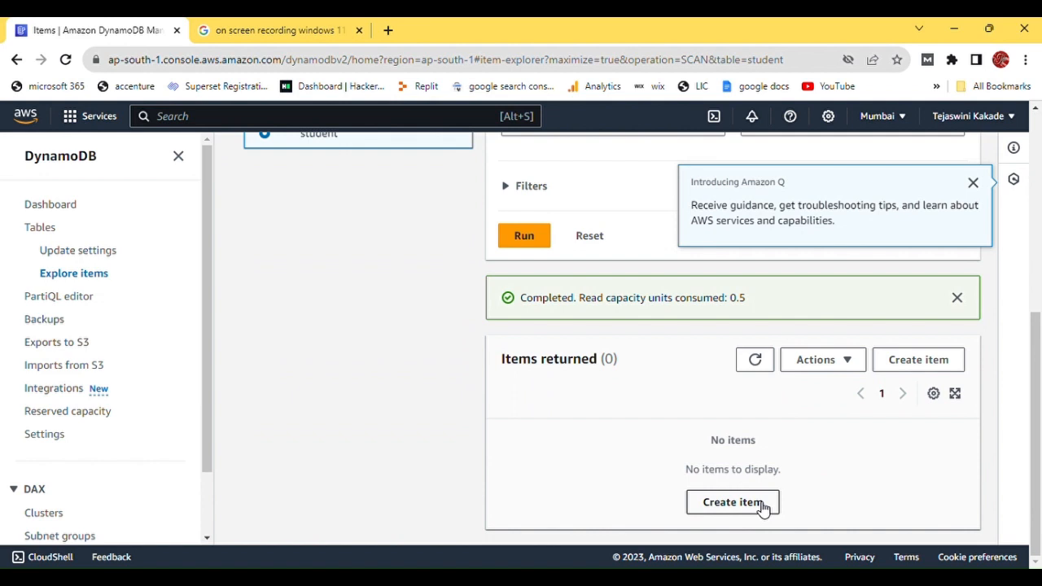
pyautogui.click(732, 502)
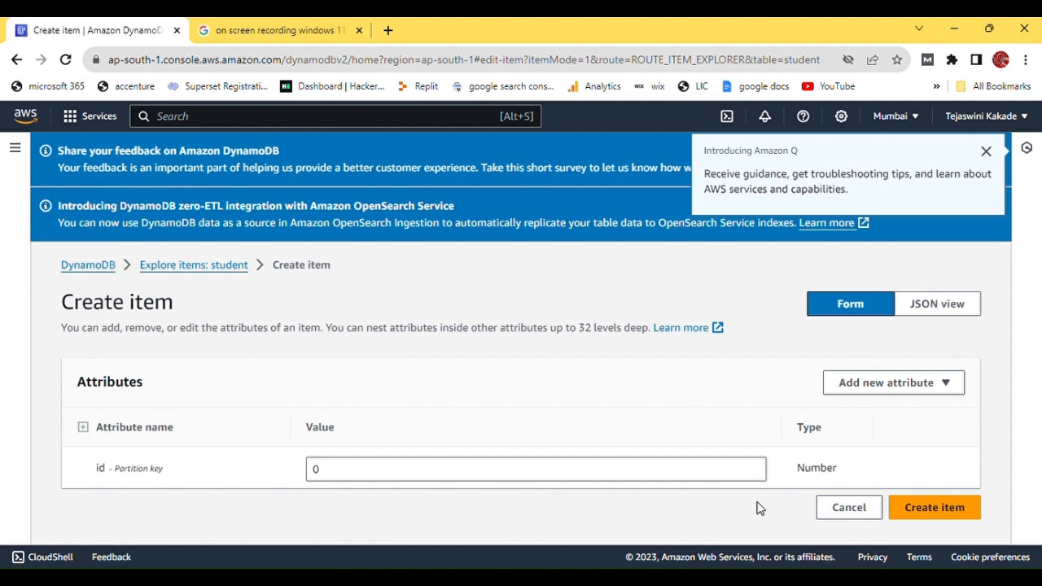
# Step: Set the new item's id partition key value to 1
pyautogui.click(549, 469)
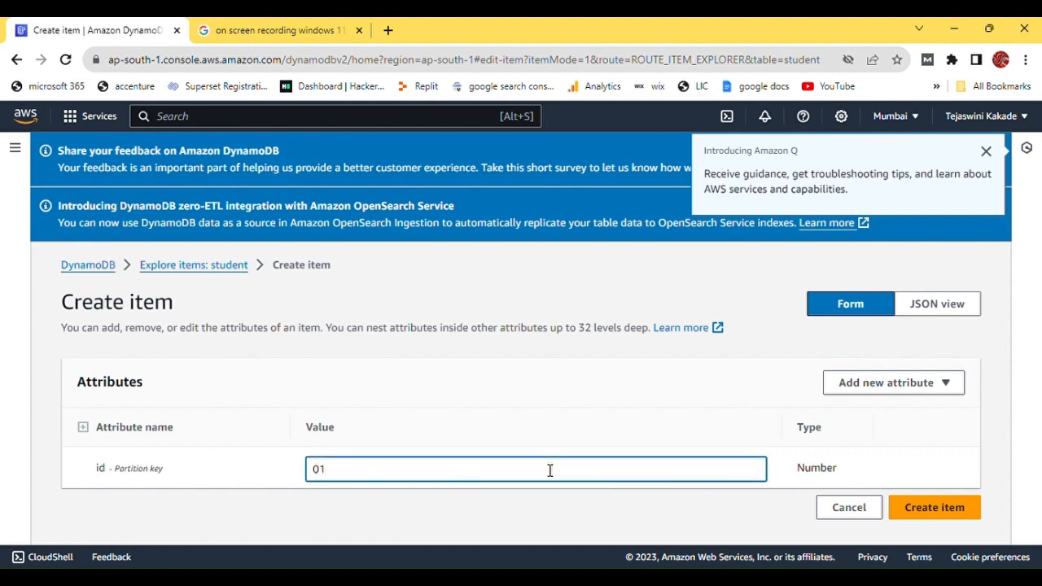
pyautogui.press('BackSpace')
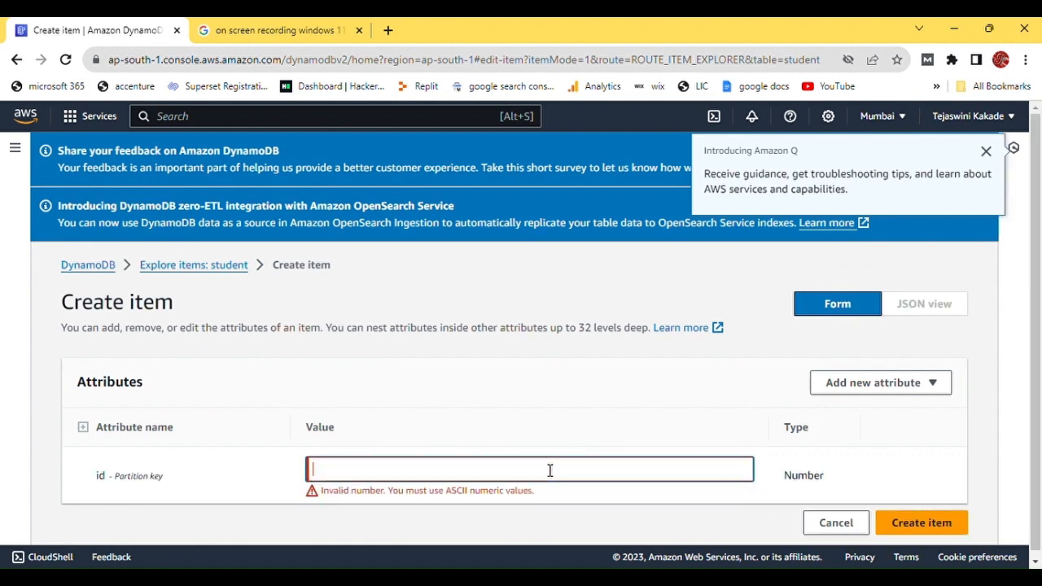
pyautogui.write('1')
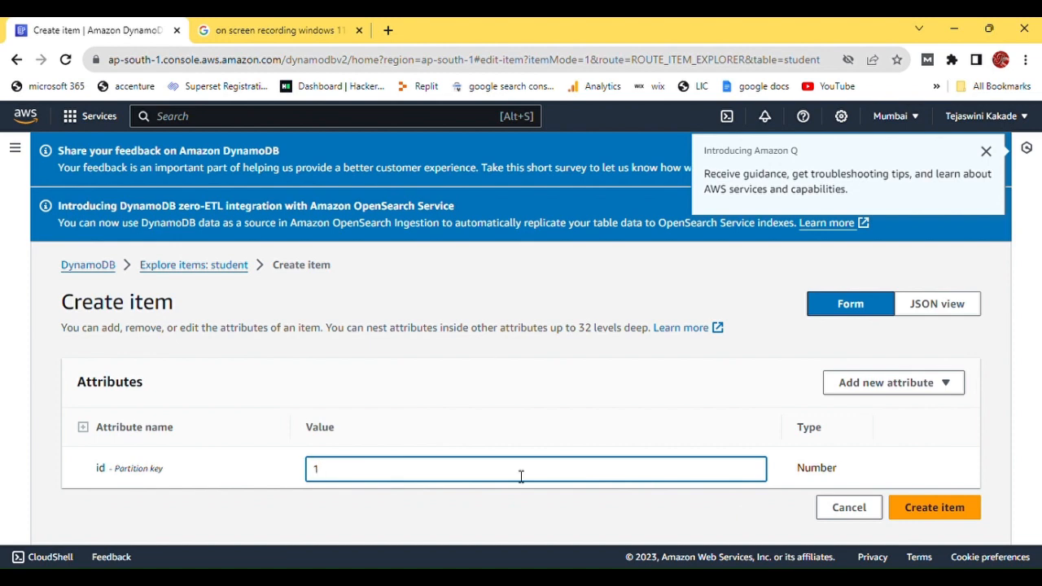
# Step: Add a String attribute to the new item and name it "name"
pyautogui.click(900, 392)
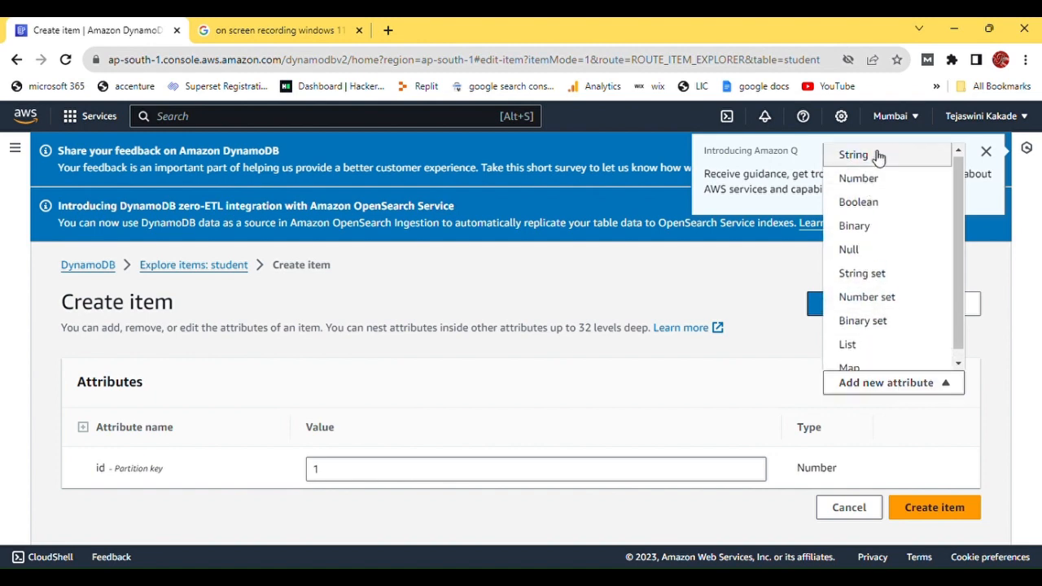
pyautogui.click(878, 156)
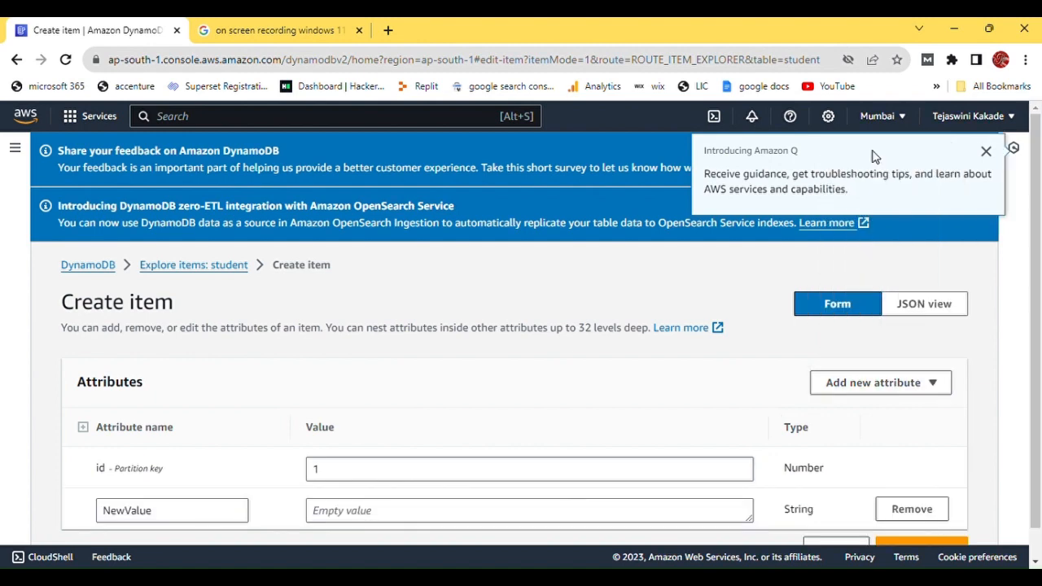
pyautogui.click(222, 516)
pyautogui.press('BackSpace')
pyautogui.press('BackSpace')
pyautogui.press('BackSpace')
pyautogui.press('BackSpace')
pyautogui.press('BackSpace')
pyautogui.press('BackSpace')
pyautogui.press('BackSpace')
pyautogui.press('BackSpace')
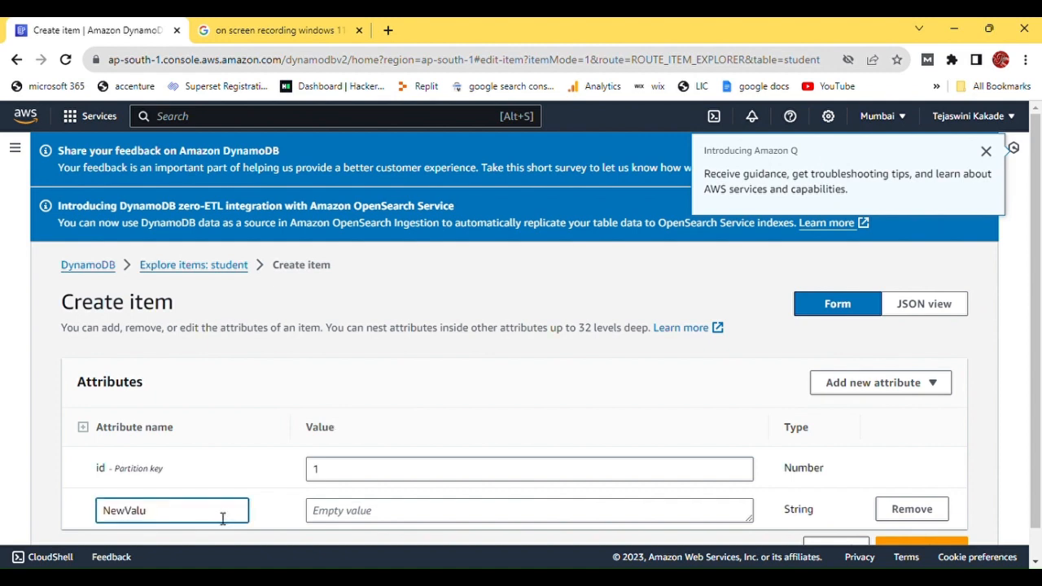
pyautogui.write('name')
# Step: Enter "allinoneK" as the value of the name attribute
pyautogui.click(349, 512)
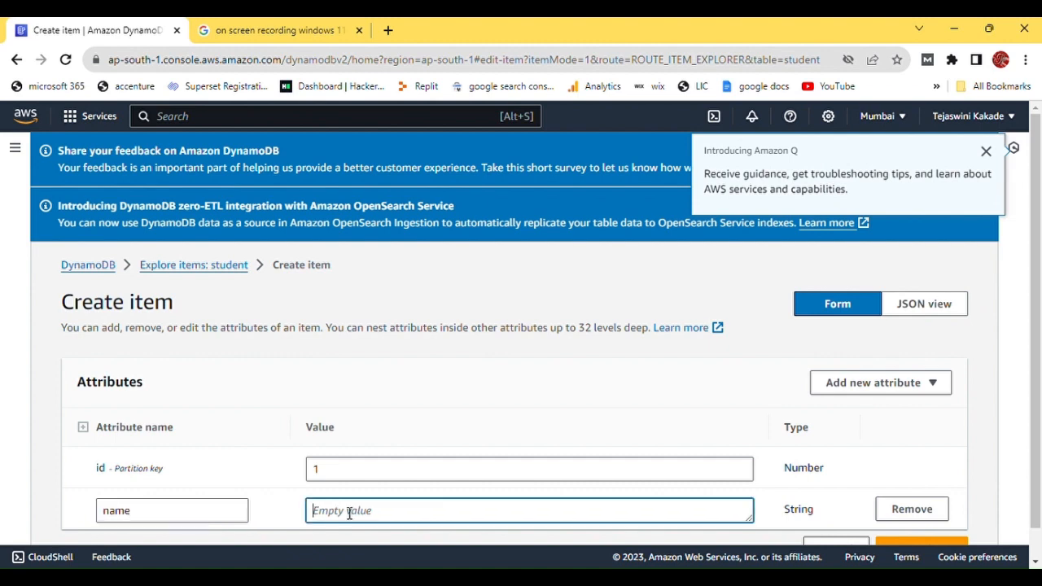
pyautogui.write('allin')
pyautogui.write(' a')
pyautogui.press('BackSpace')
pyautogui.write('onek')
# Step: Add a Number attribute to the new item and name it "roll number"
pyautogui.scroll(-1, 346, 512)
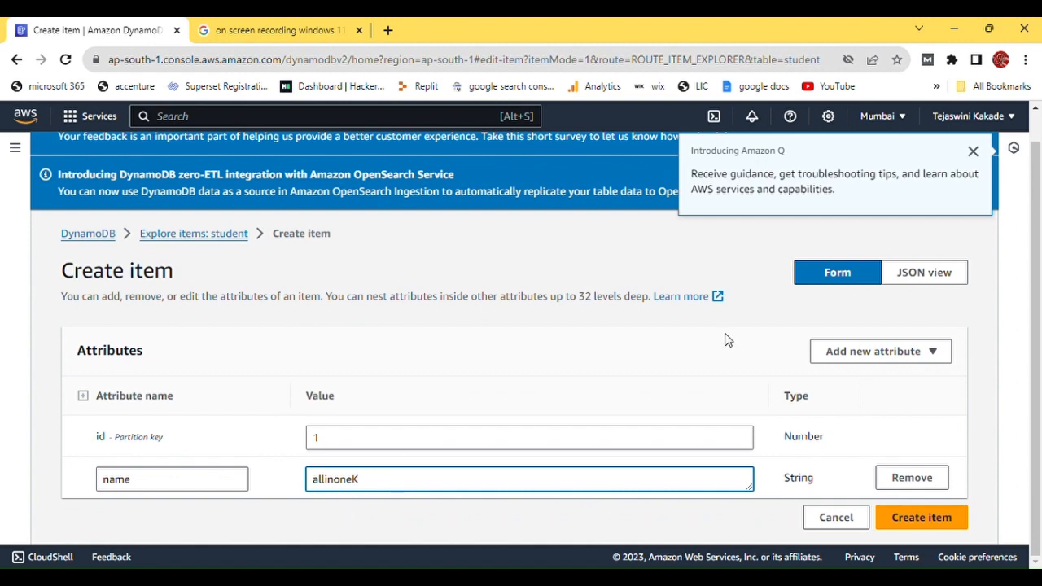
pyautogui.click(849, 351)
pyautogui.scroll(-1, 872, 256)
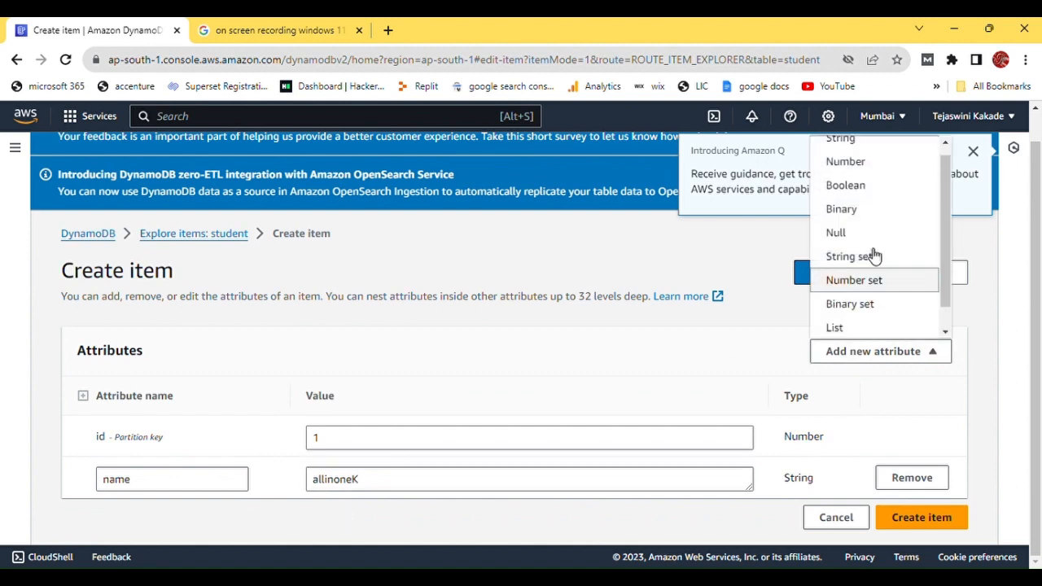
pyautogui.click(878, 161)
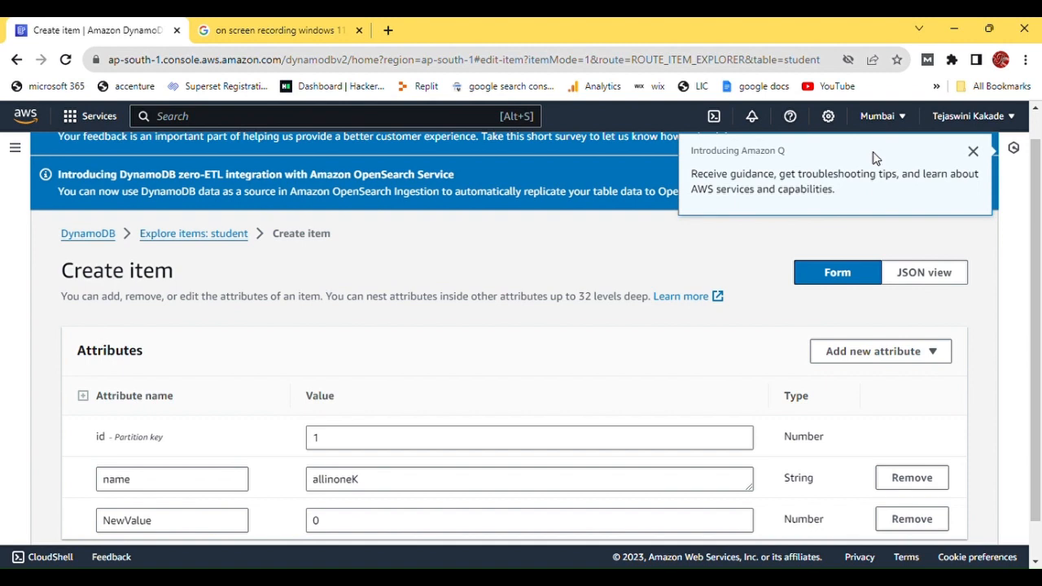
pyautogui.click(179, 521)
pyautogui.press('BackSpace')
pyautogui.press('BackSpace')
pyautogui.press('BackSpace')
pyautogui.press('BackSpace')
pyautogui.press('BackSpace')
pyautogui.press('BackSpace')
pyautogui.press('BackSpace')
pyautogui.press('BackSpace')
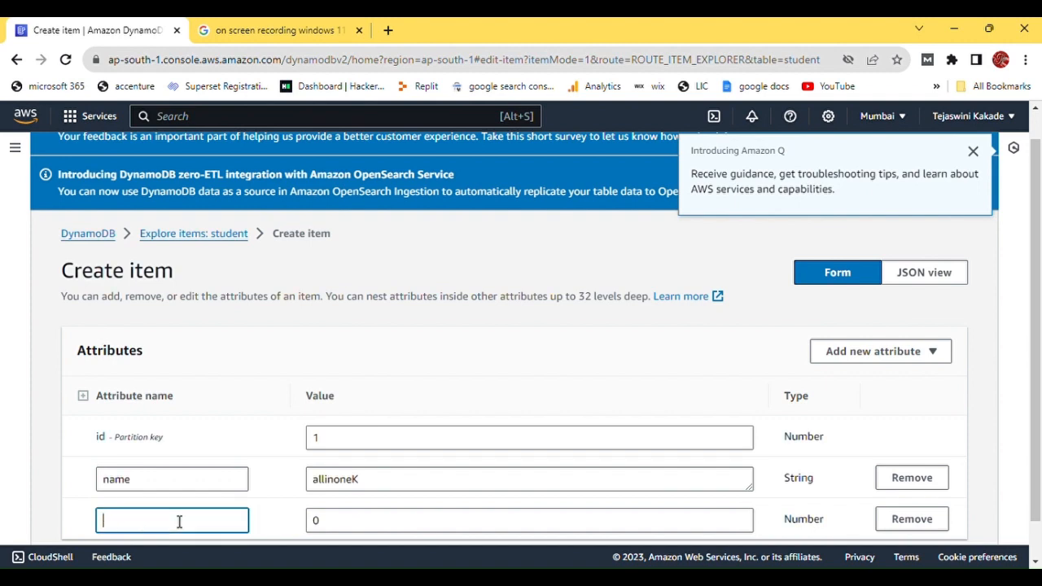
pyautogui.write('roll number')
# Step: Set the roll number attribute's value to 005 and create the item in the student table
pyautogui.click(388, 530)
pyautogui.press('BackSpace')
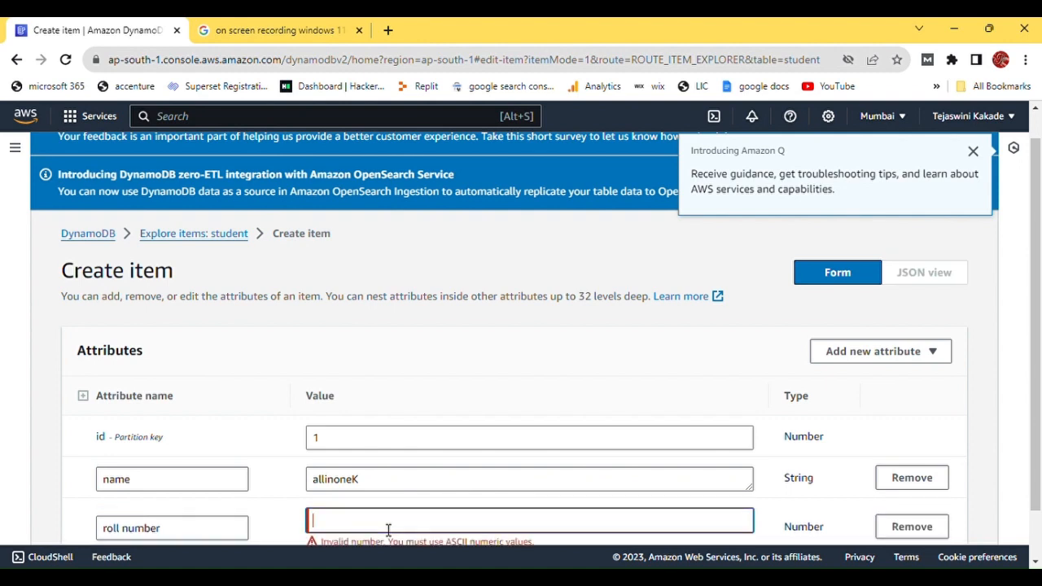
pyautogui.write('005')
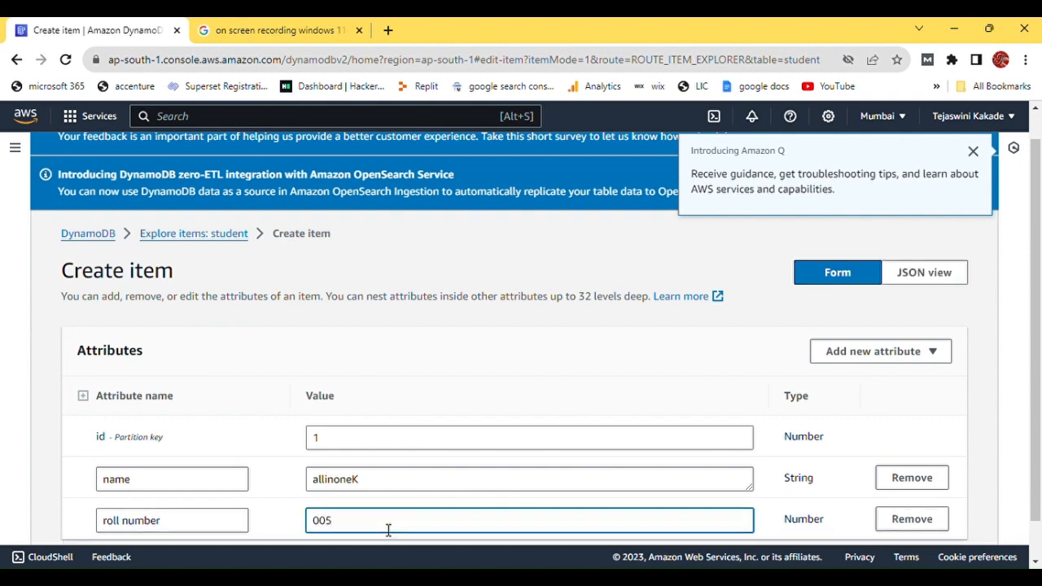
pyautogui.scroll(-1, 388, 530)
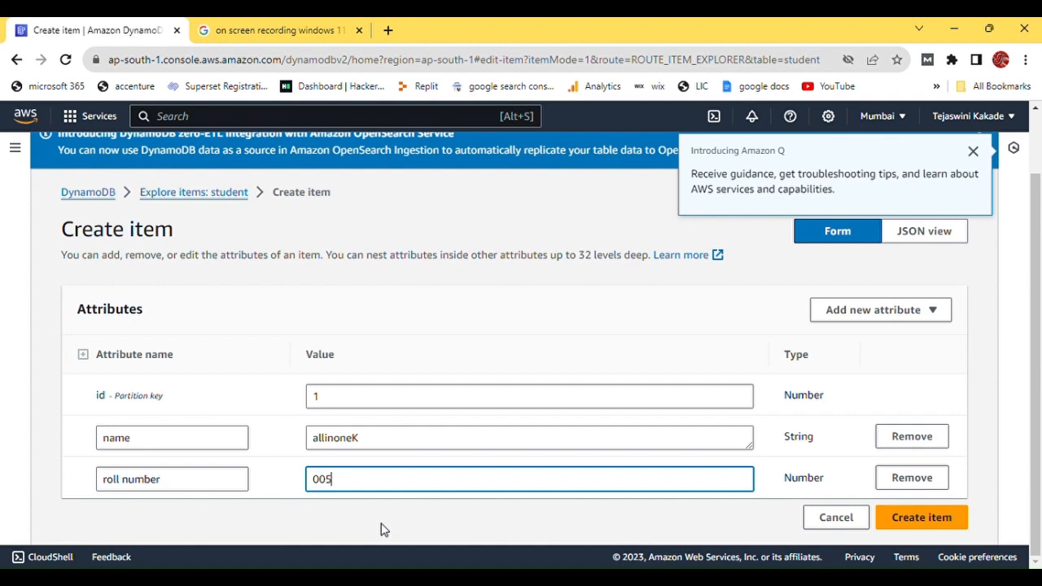
pyautogui.click(925, 525)
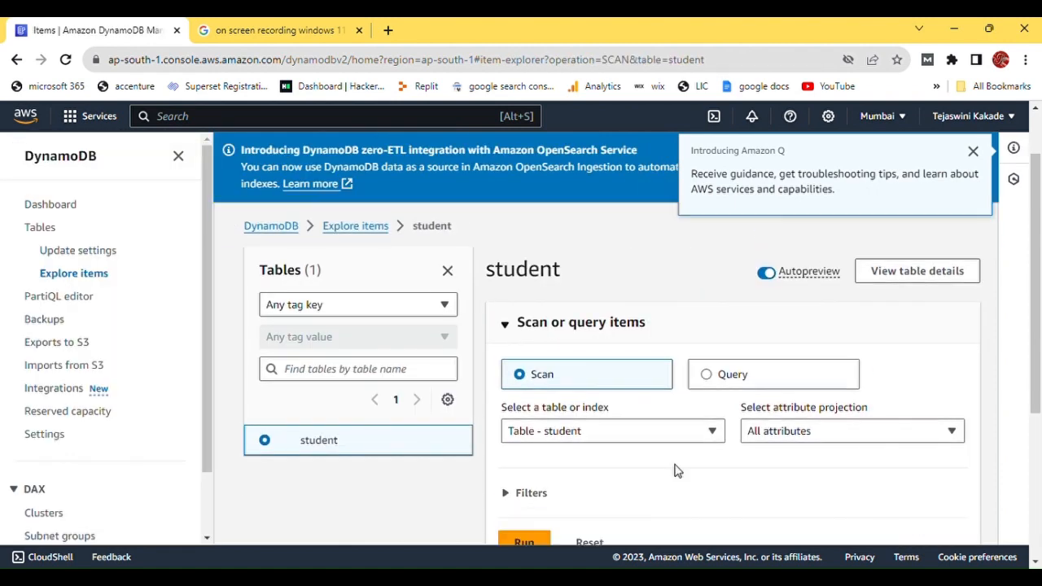
# Step: Set a scan filter on the student table for attribute id, type Number, equal to 1
pyautogui.scroll(-1, 669, 473)
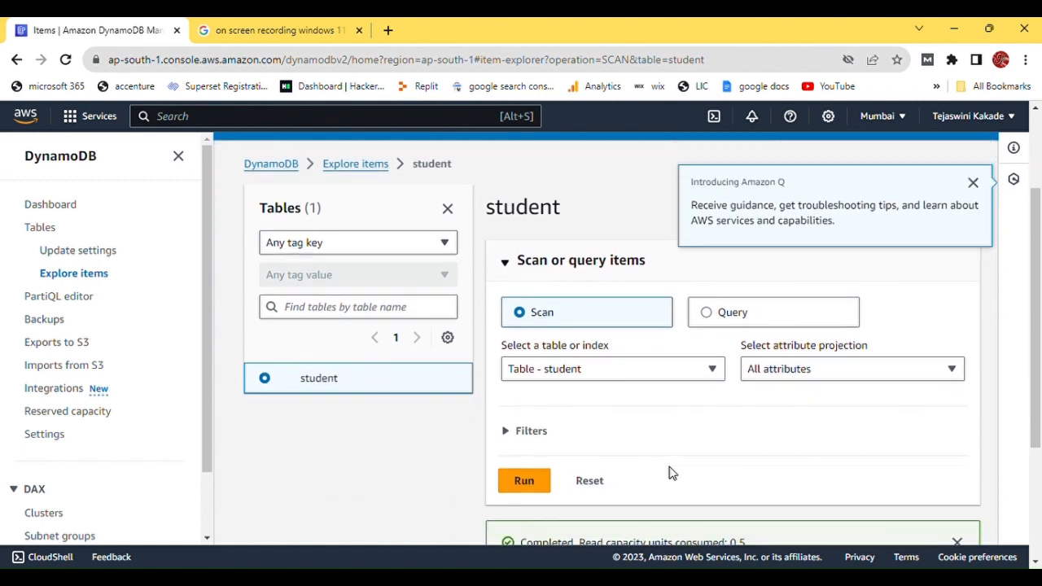
pyautogui.click(522, 431)
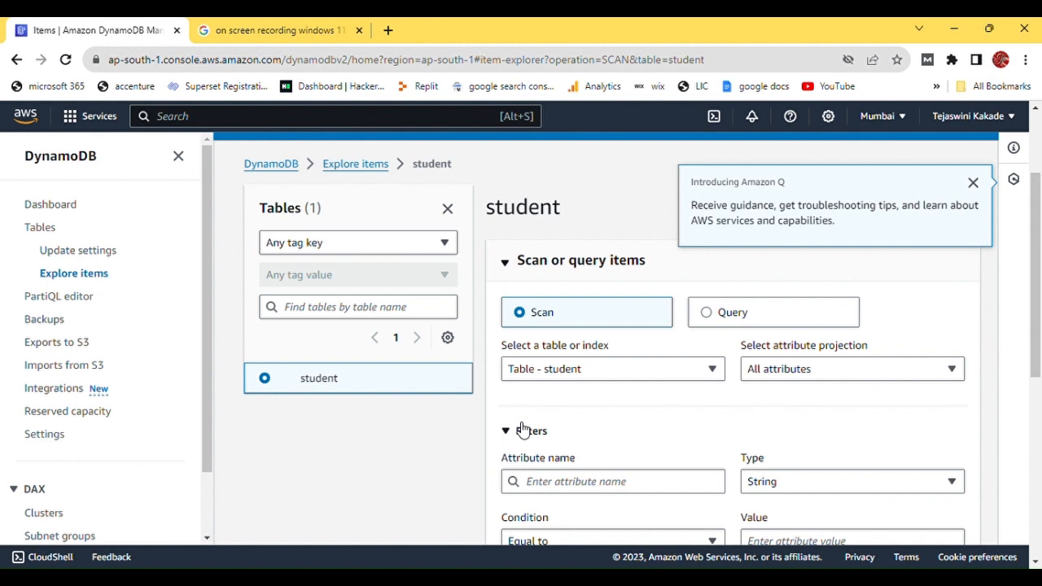
pyautogui.scroll(-1, 522, 431)
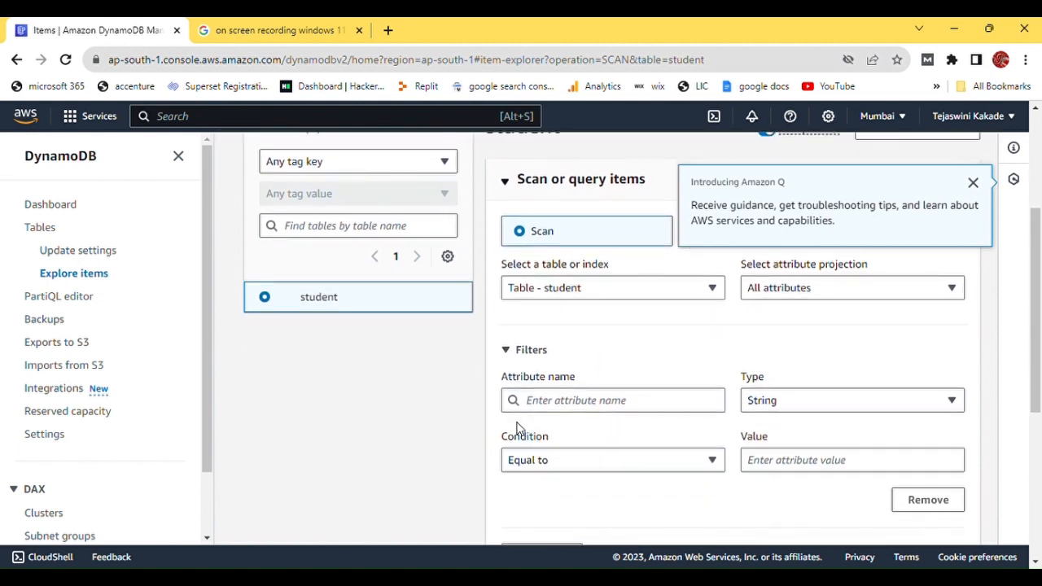
pyautogui.click(561, 403)
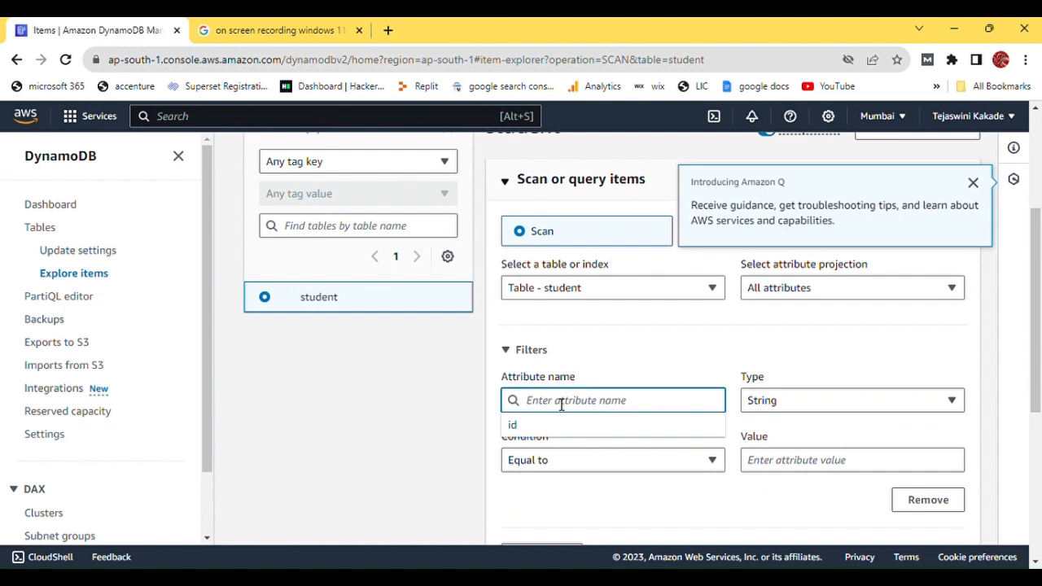
pyautogui.click(546, 425)
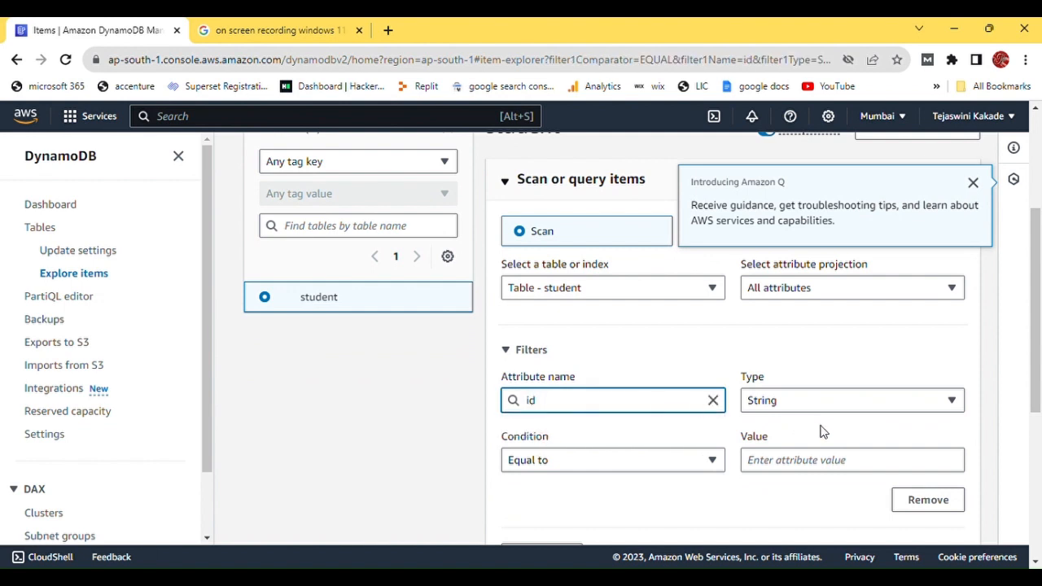
pyautogui.click(802, 468)
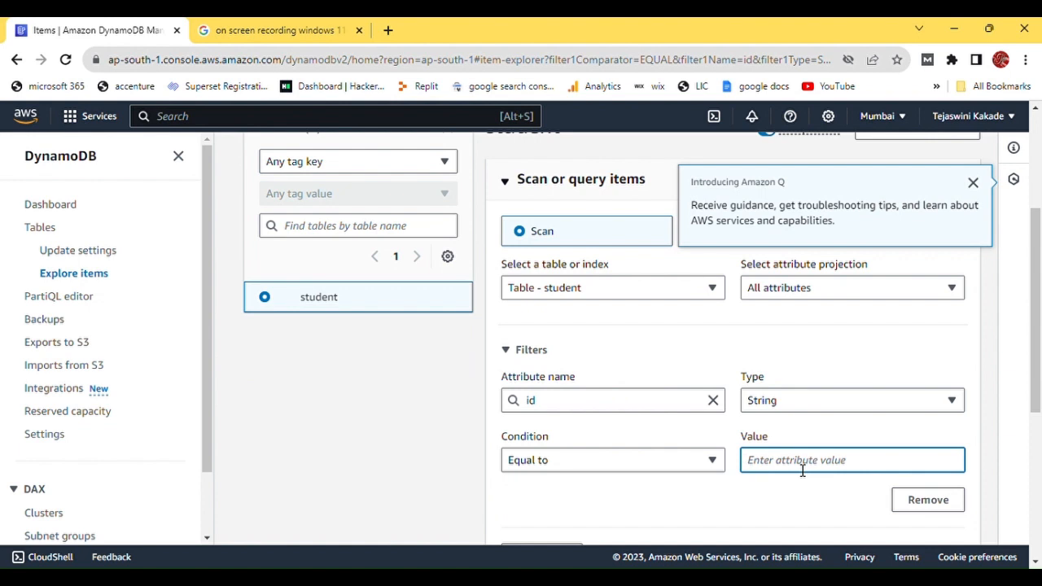
pyautogui.write('1')
pyautogui.click(874, 417)
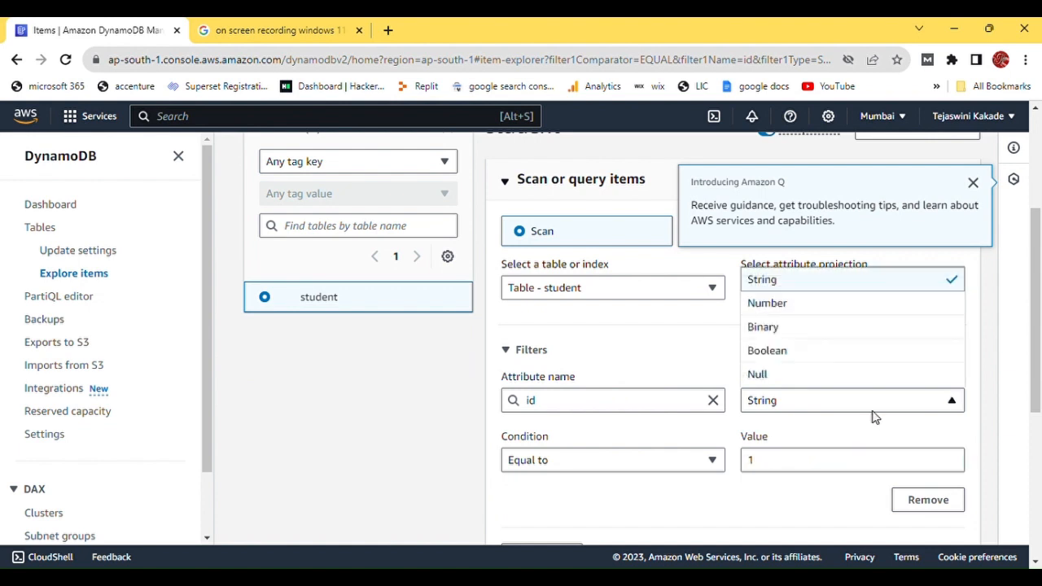
pyautogui.click(823, 303)
pyautogui.scroll(-2, 899, 476)
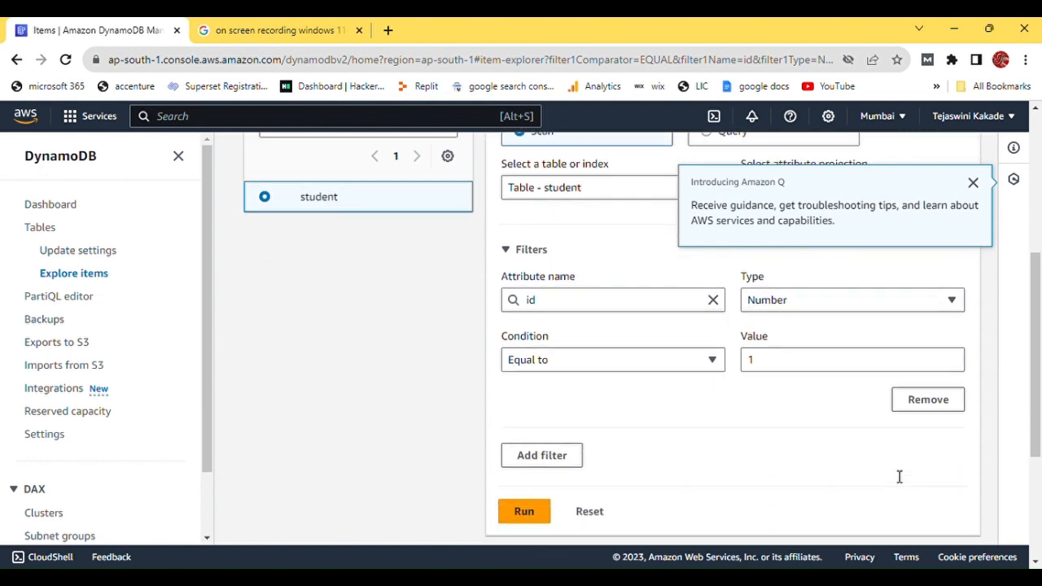
# Step: Dismiss the Amazon Q notice and run the filtered scan on the student table
pyautogui.click(974, 183)
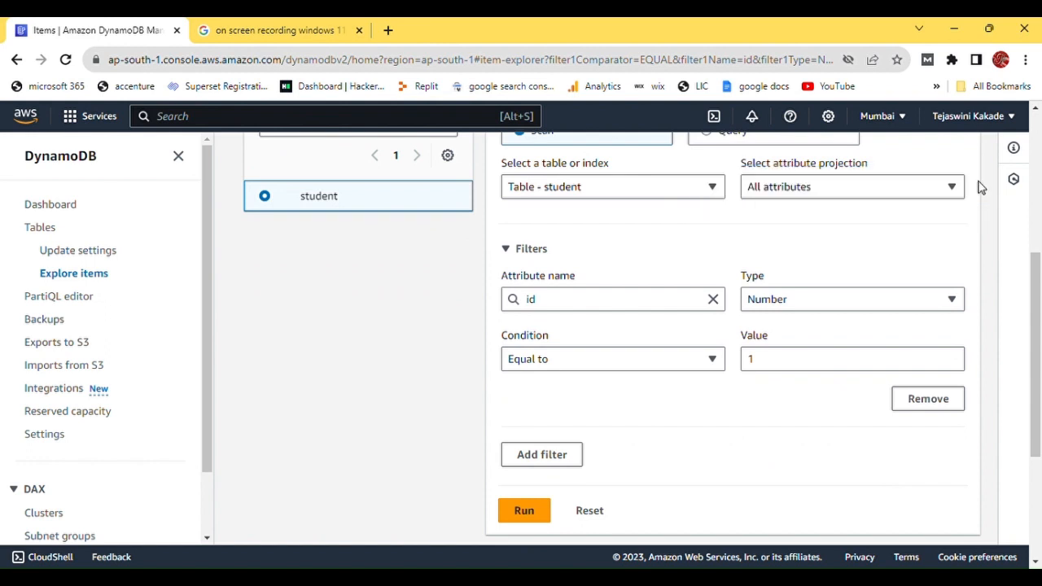
pyautogui.click(525, 510)
pyautogui.scroll(-3, 536, 510)
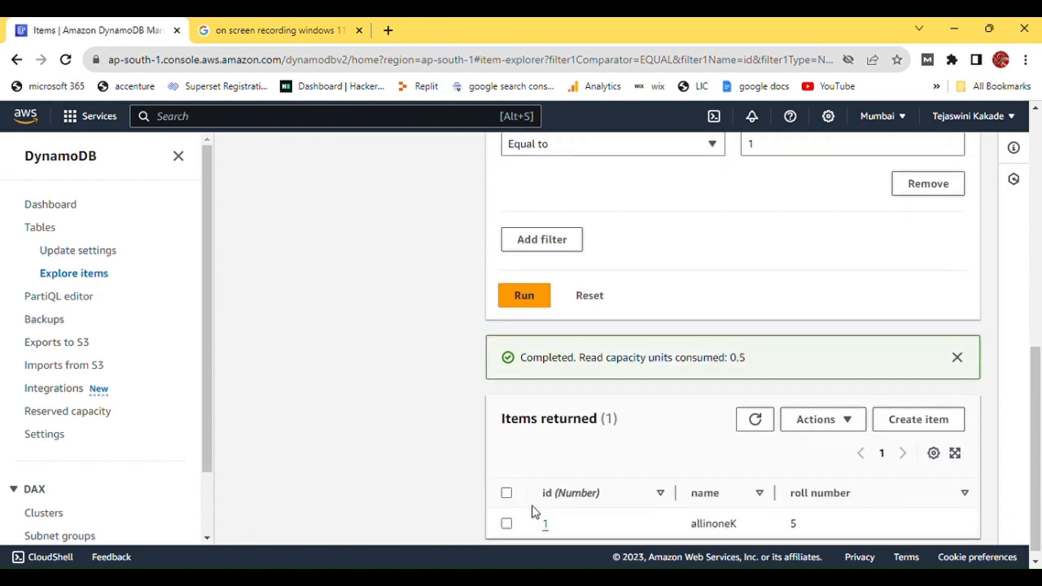
pyautogui.moveTo(536, 511)
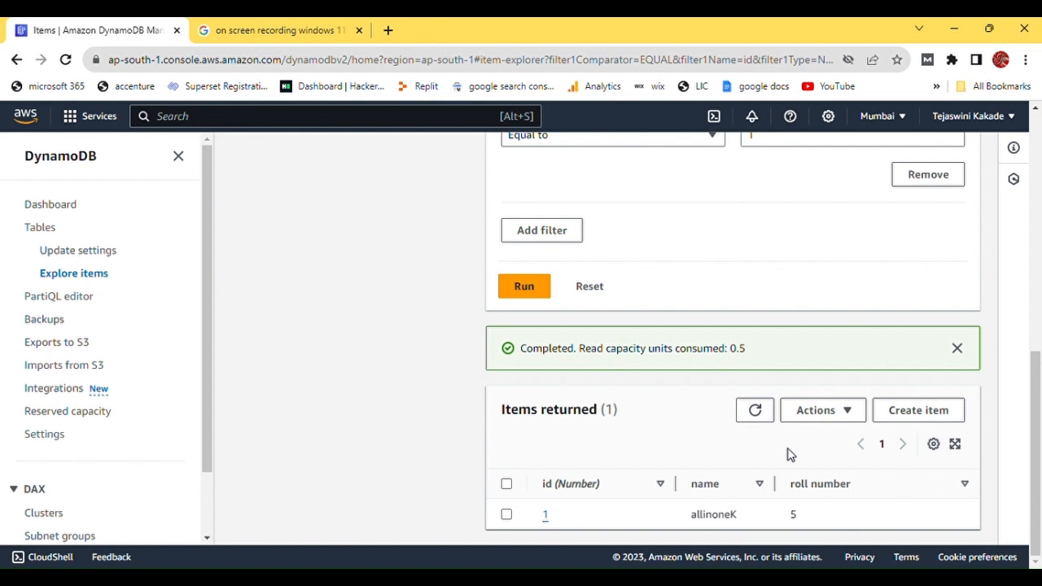
pyautogui.scroll(2, 787, 455)
pyautogui.scroll(-2, 787, 454)
pyautogui.scroll(7, 787, 454)
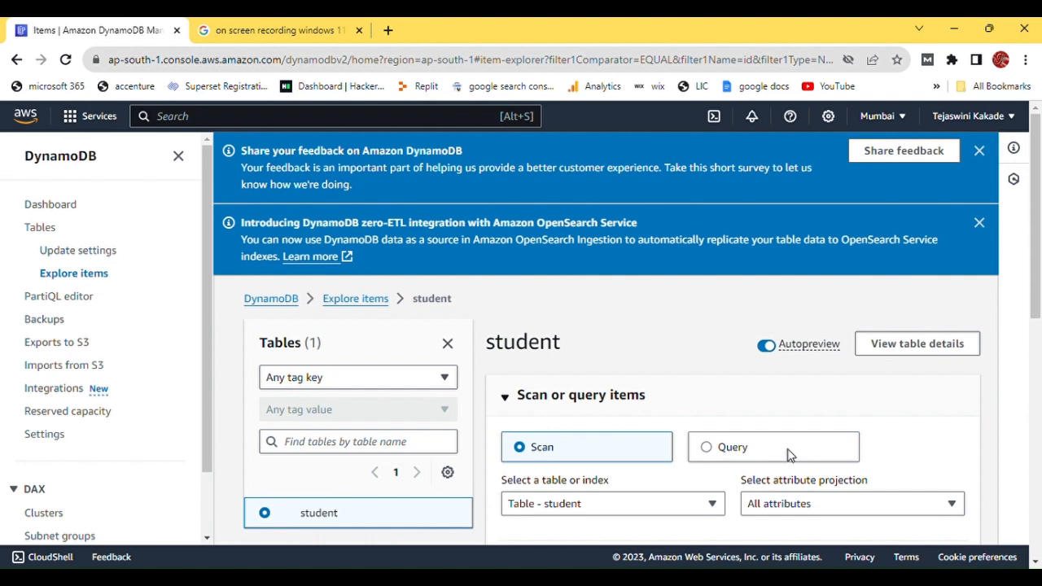
pyautogui.scroll(-6, 788, 455)
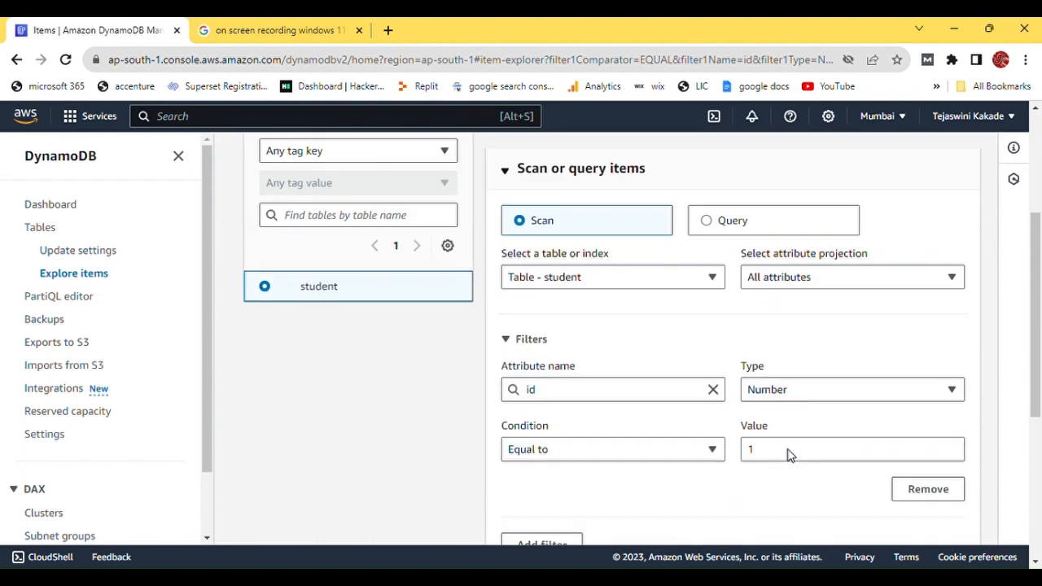